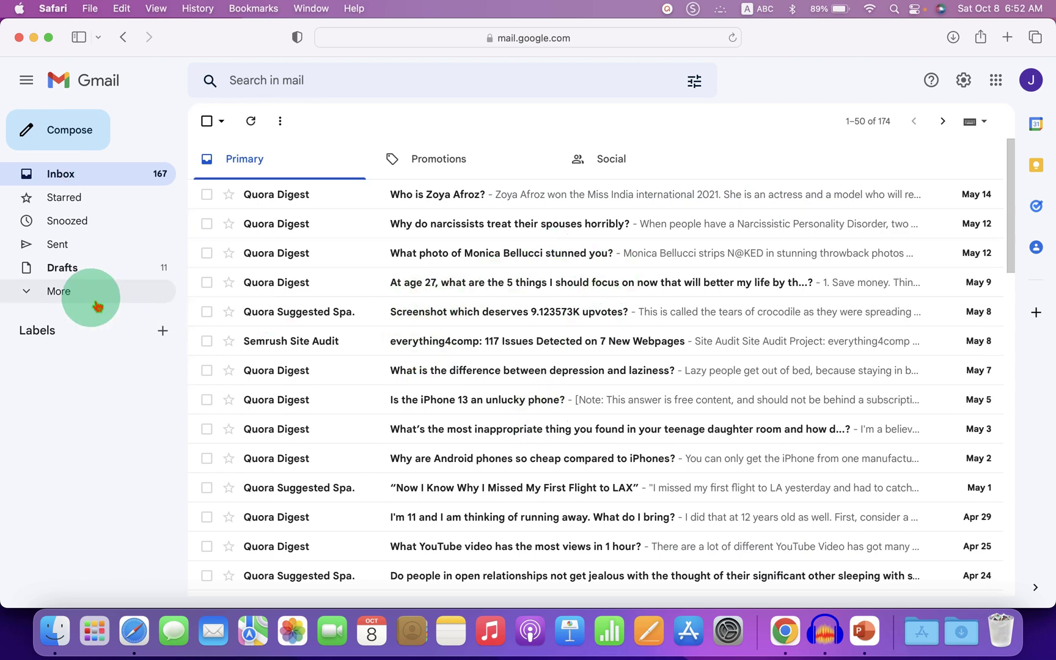
Step: Expand the sidebar's extra folders and open Trash, which lists 101 deleted messages
click(60, 291)
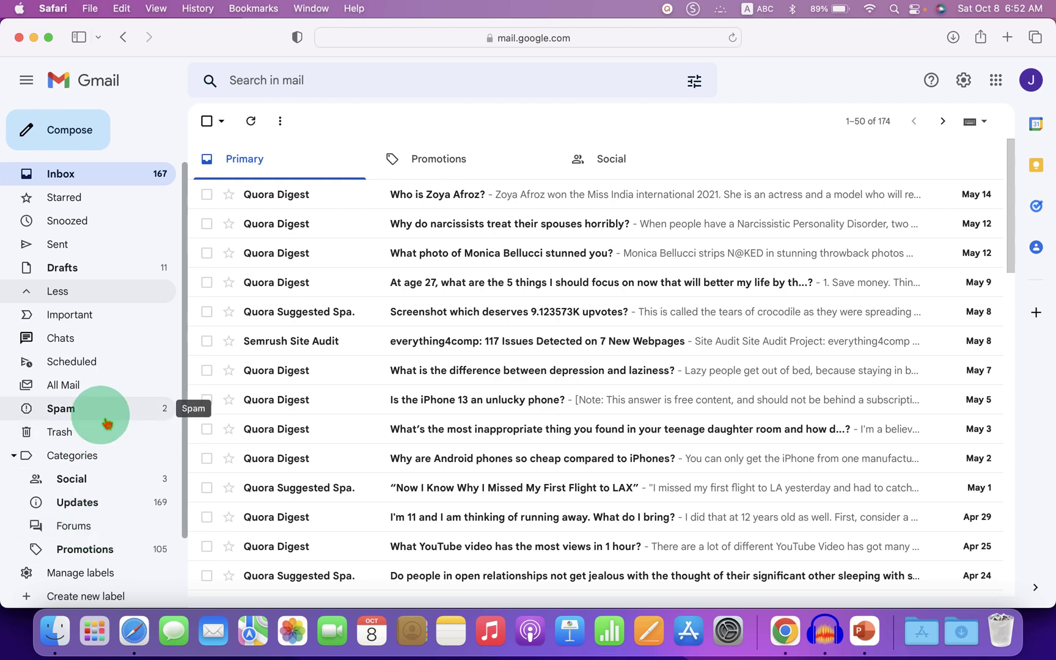
click(60, 432)
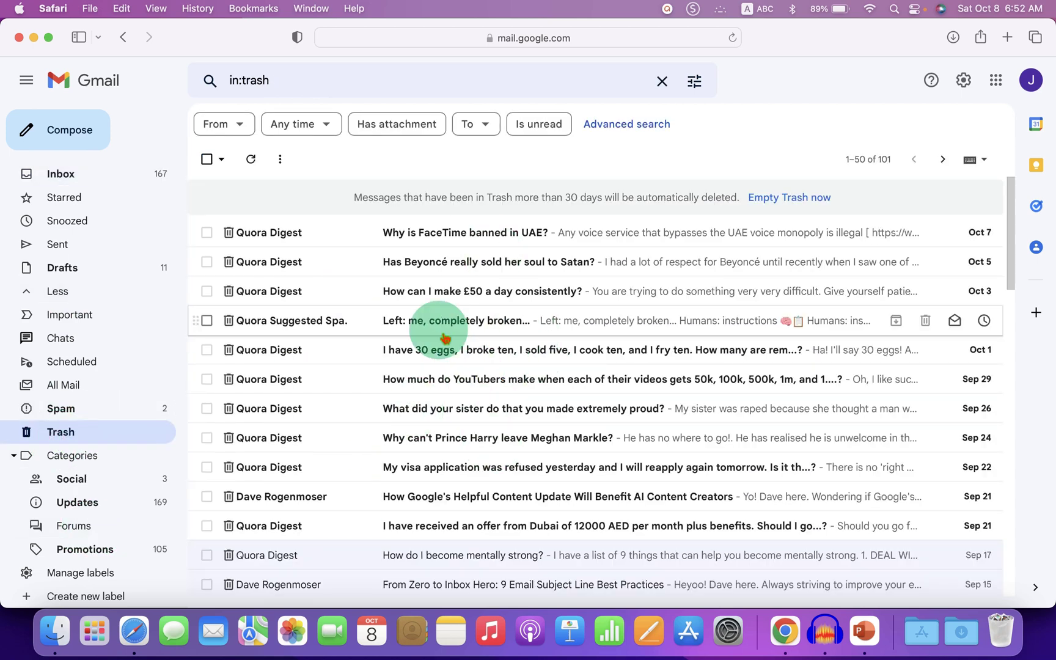
Step: Select this page's conversations, then extend the selection to all 101 trashed conversations
click(208, 159)
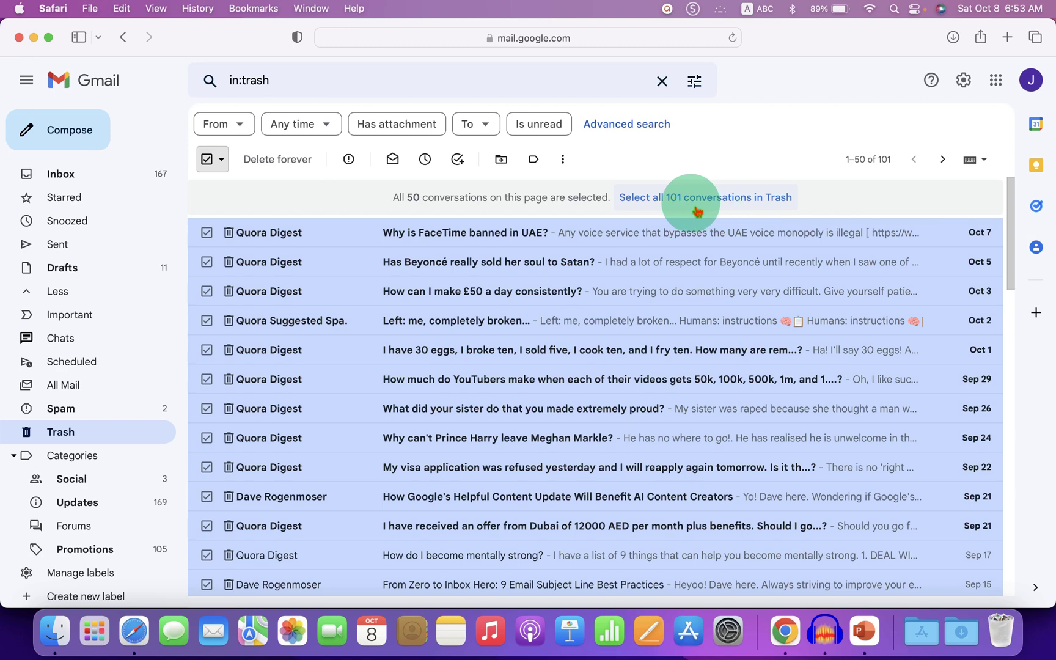
click(750, 201)
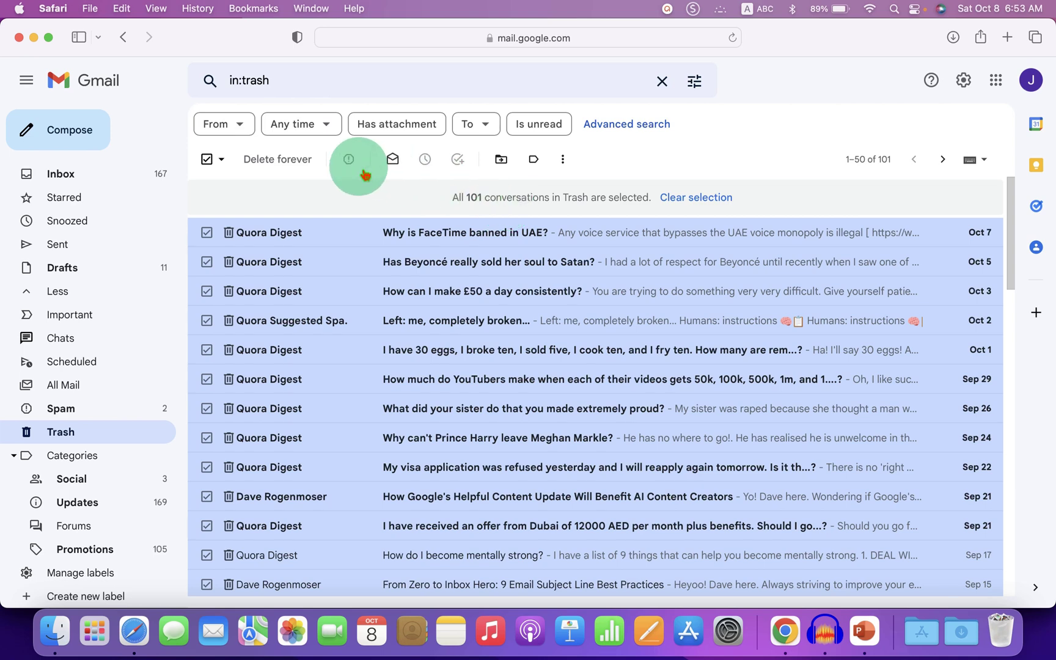
Step: Confirm 'Delete forever' to permanently remove all 101 conversations from Trash
click(278, 159)
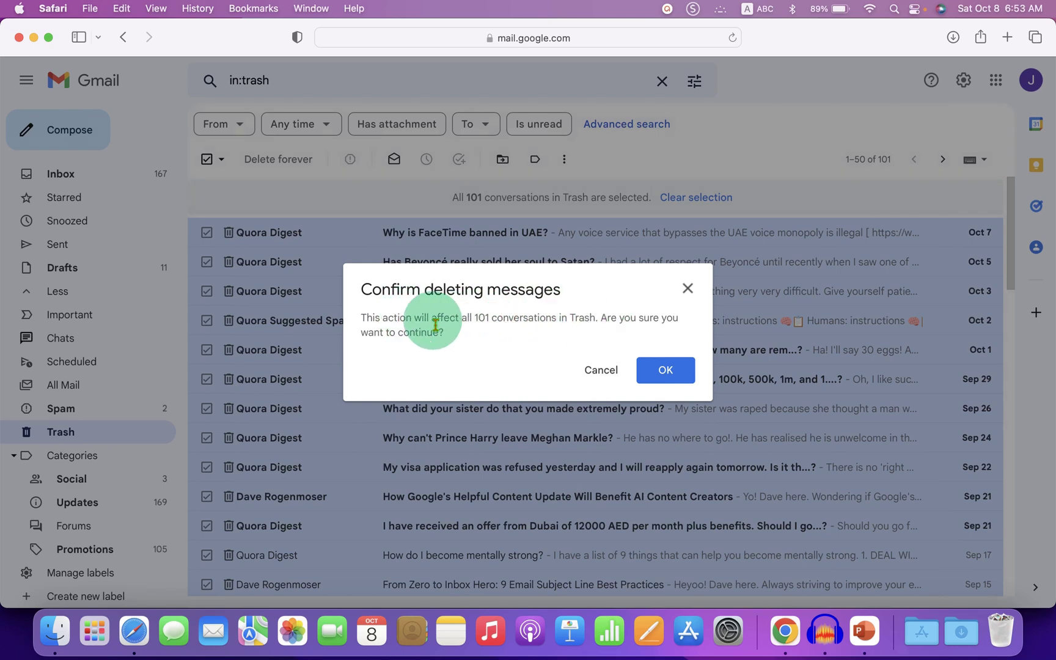
drag(433, 321, 521, 324)
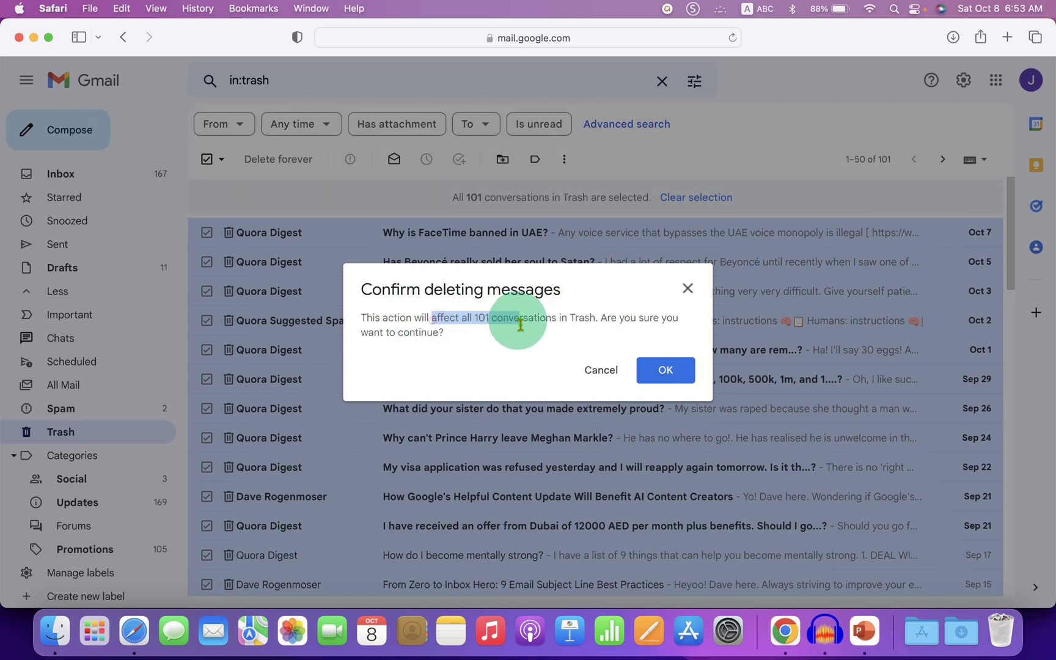
click(496, 365)
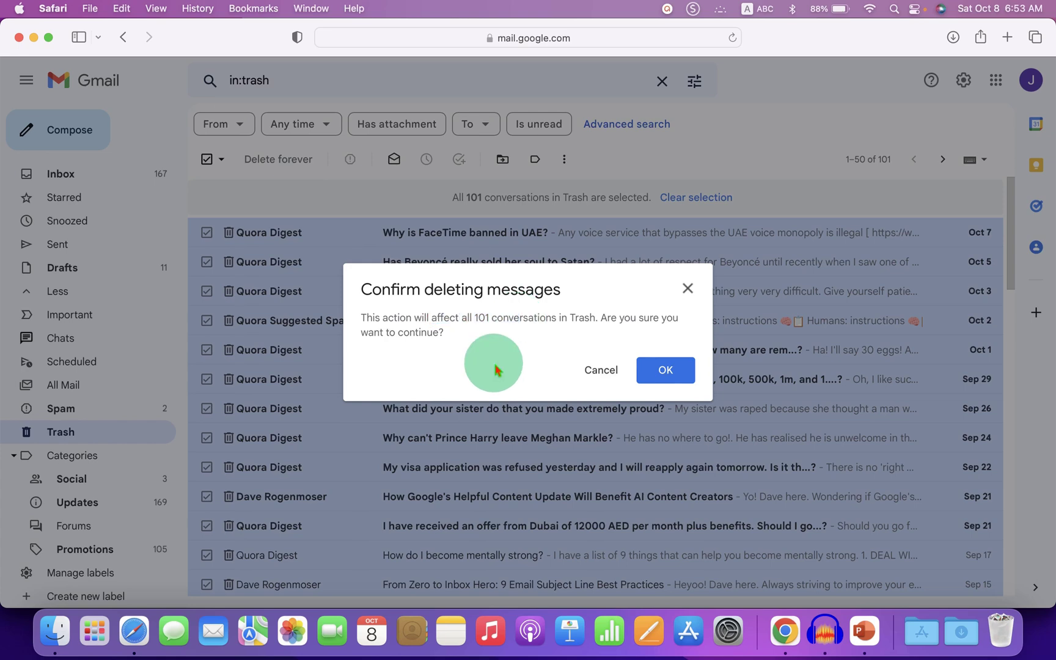
click(681, 372)
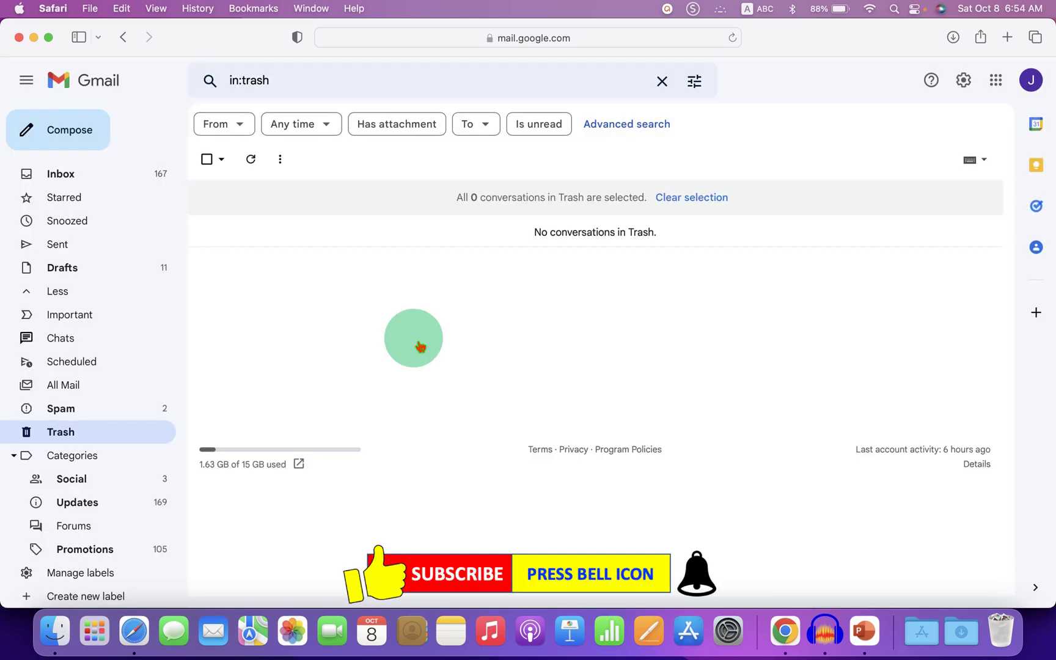